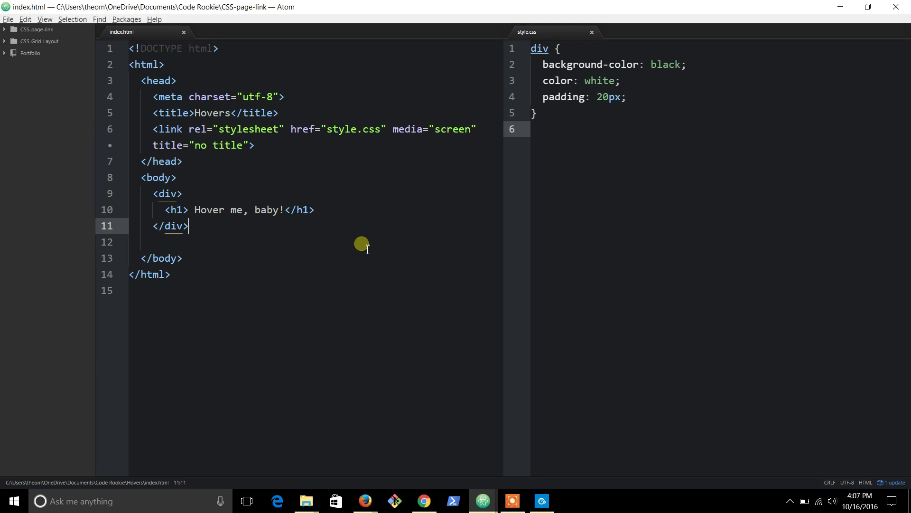
Step: Review the Hovers page, the 'Hover me, baby!' heading in index.html, and style.css's div rule
{"action": "key", "text": "alt+Tab"}
{"action": "key", "text": "alt+Tab"}
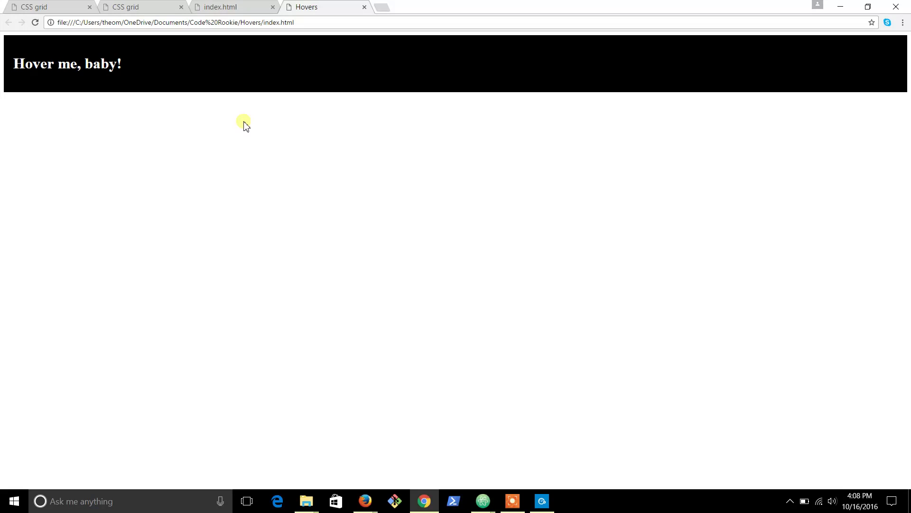
{"action": "key", "text": "alt+Tab"}
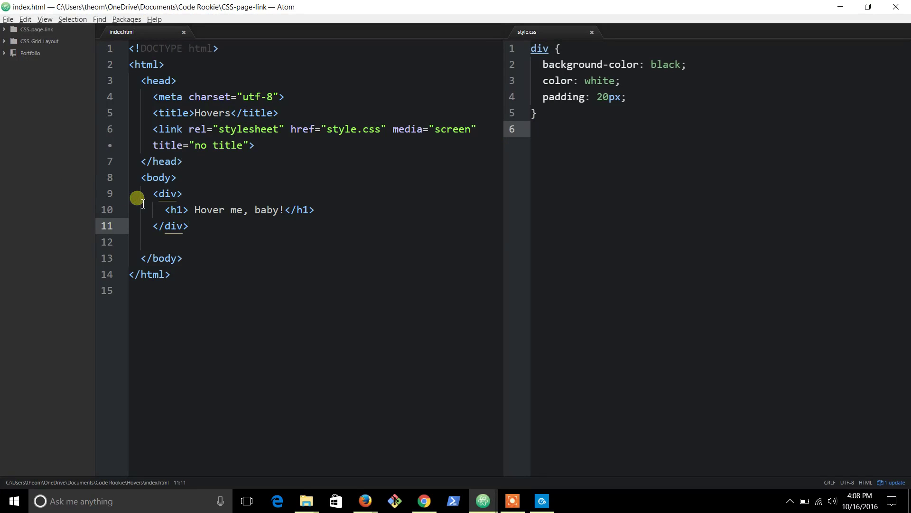
{"action": "left_click", "coordinate": [156, 194]}
{"action": "left_click_drag", "start_coordinate": [165, 210], "coordinate": [341, 214]}
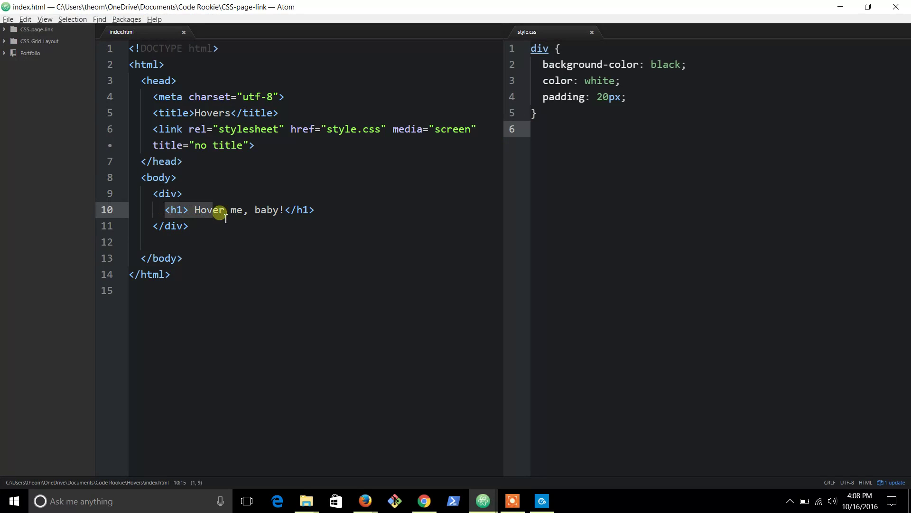
{"action": "left_click", "coordinate": [340, 213]}
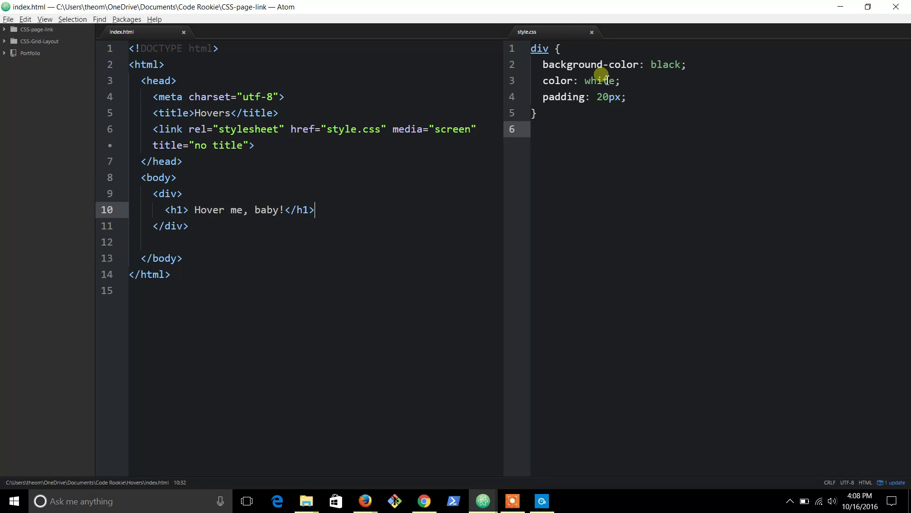
{"action": "left_click", "coordinate": [688, 68]}
{"action": "left_click", "coordinate": [592, 82]}
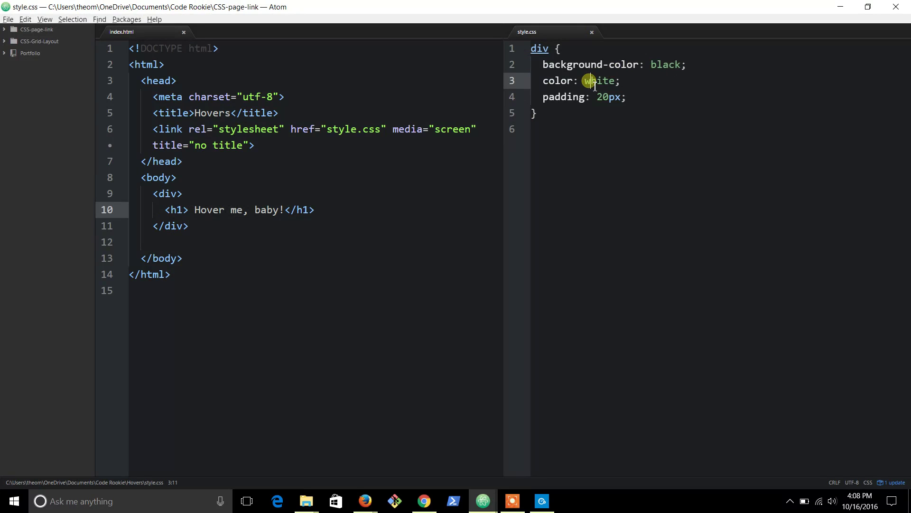
{"action": "key", "text": "alt+Tab"}
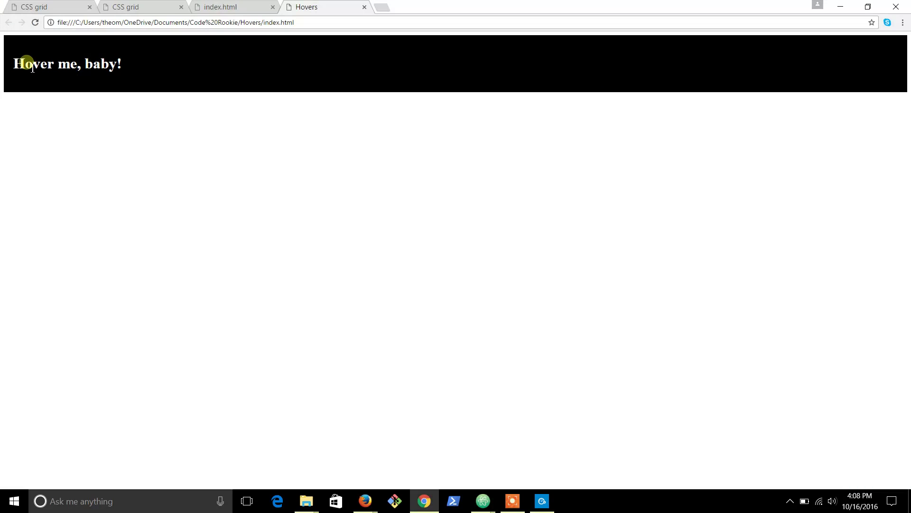
{"action": "key", "text": "alt+Tab"}
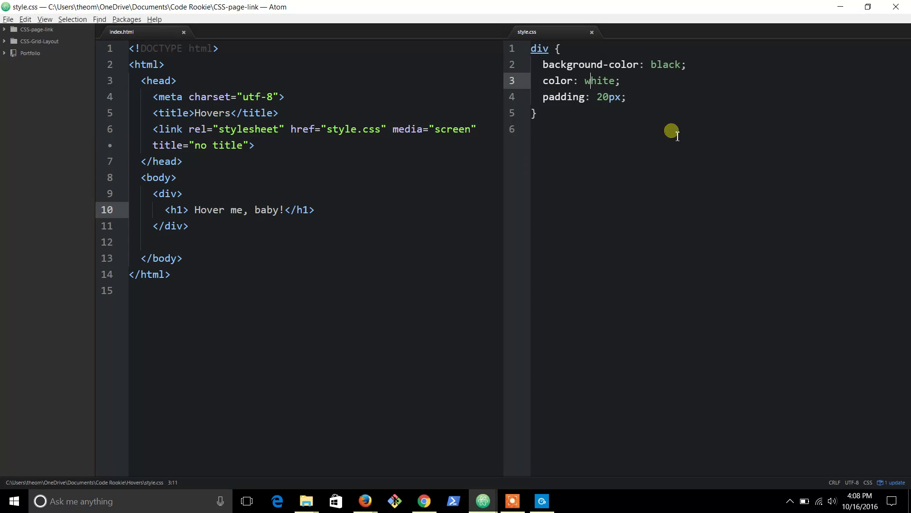
Step: Add a div:hover rule below the div rule with a red background-color
{"action": "left_click", "coordinate": [644, 110]}
{"action": "key", "text": "Return"}
{"action": "key", "text": "Return"}
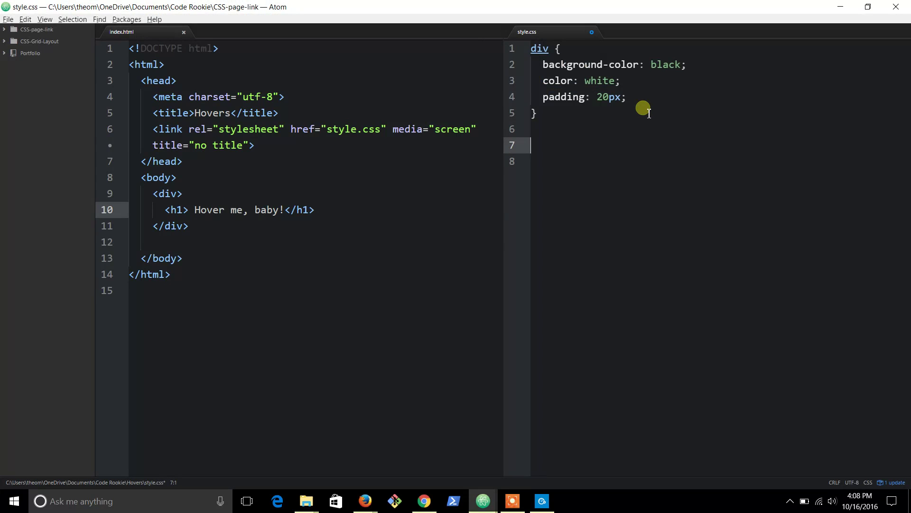
{"action": "type", "text": "di"}
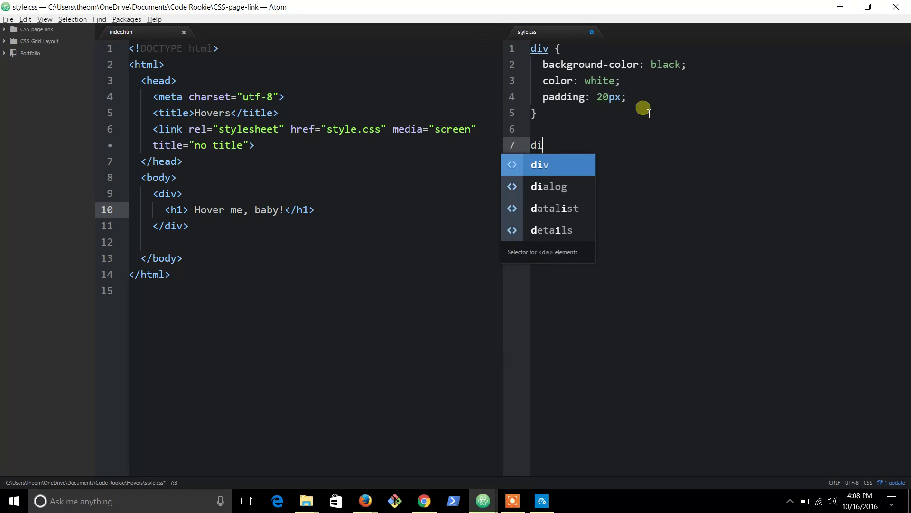
{"action": "type", "text": "v"}
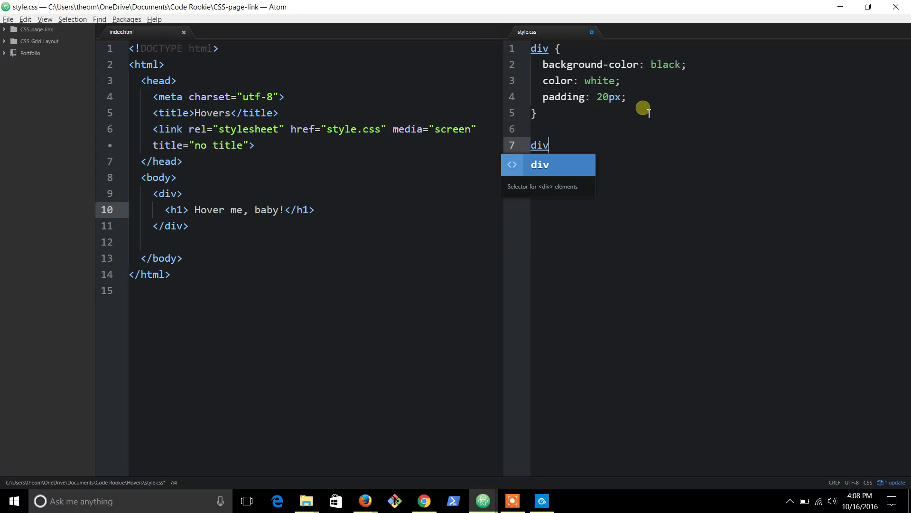
{"action": "type", "text": ":hov"}
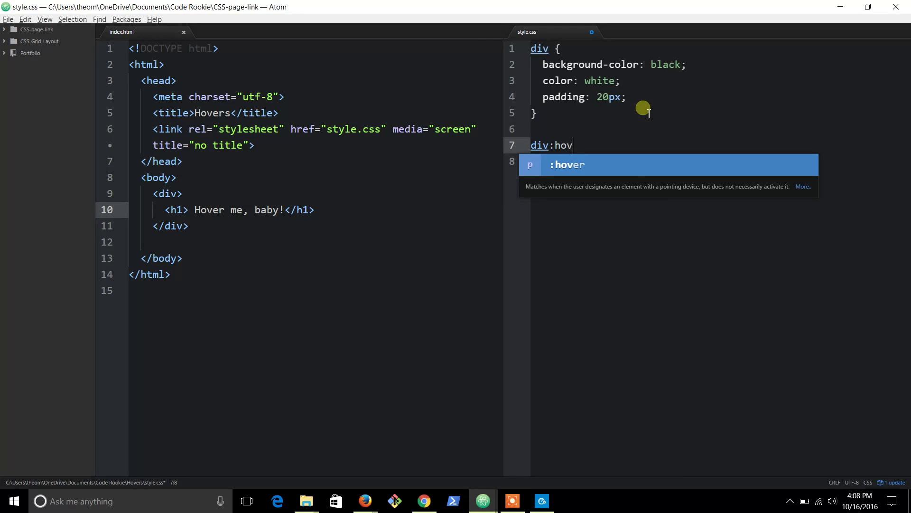
{"action": "key", "text": "Tab"}
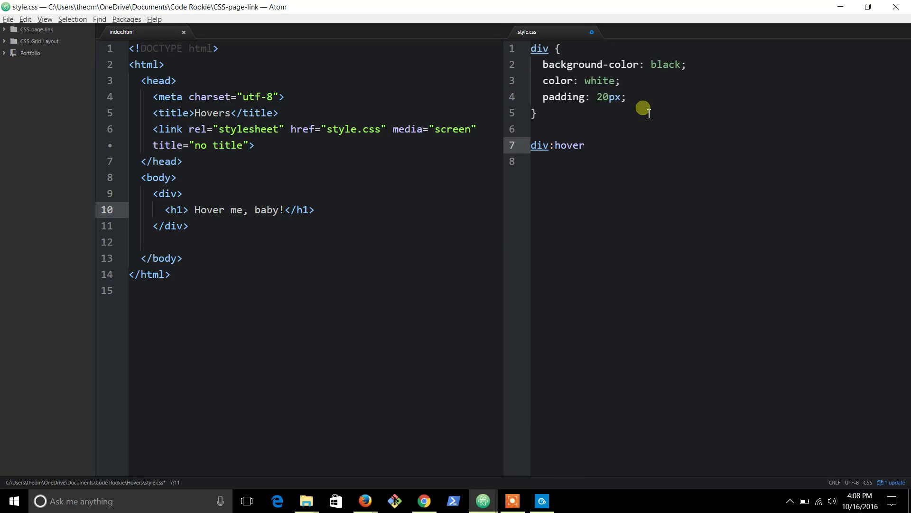
{"action": "type", "text": "{"}
{"action": "key", "text": "Return"}
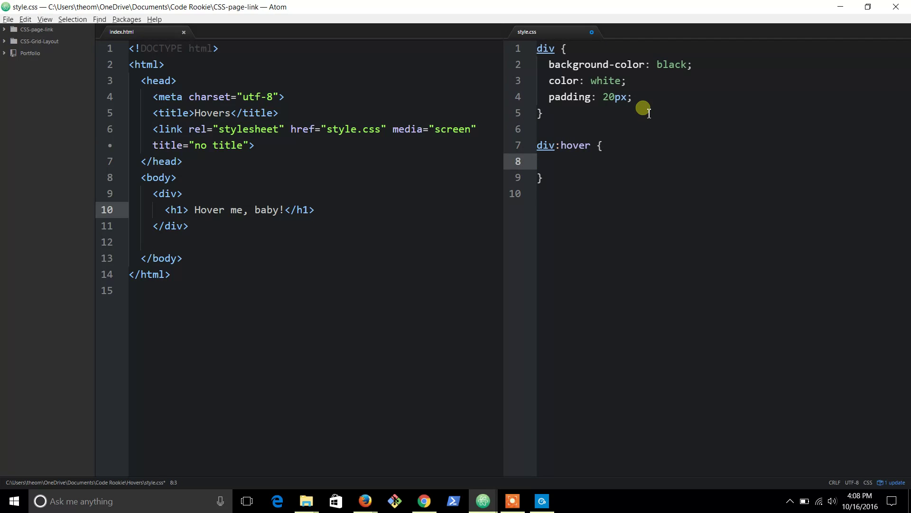
{"action": "type", "text": "background-co"}
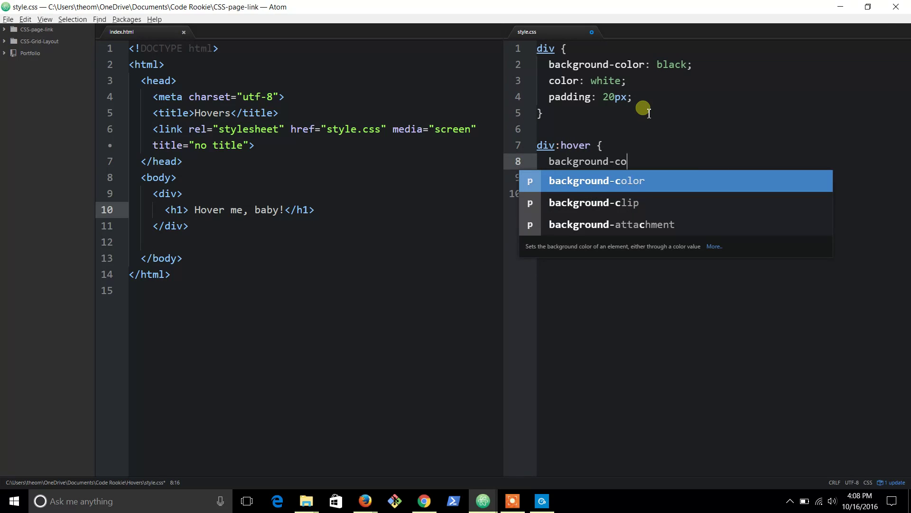
{"action": "type", "text": "lor: red;"}
{"action": "key", "text": "Return"}
{"action": "type", "text": "col"}
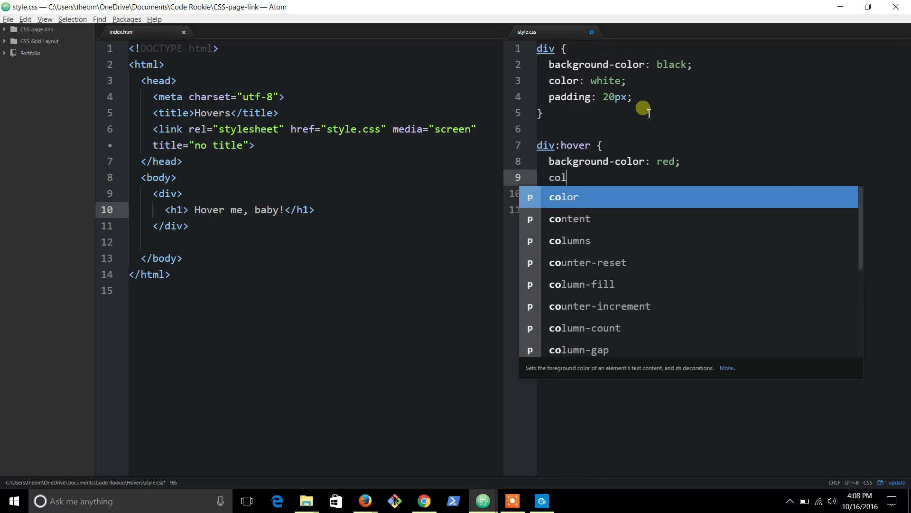
{"action": "type", "text": "or: black;"}
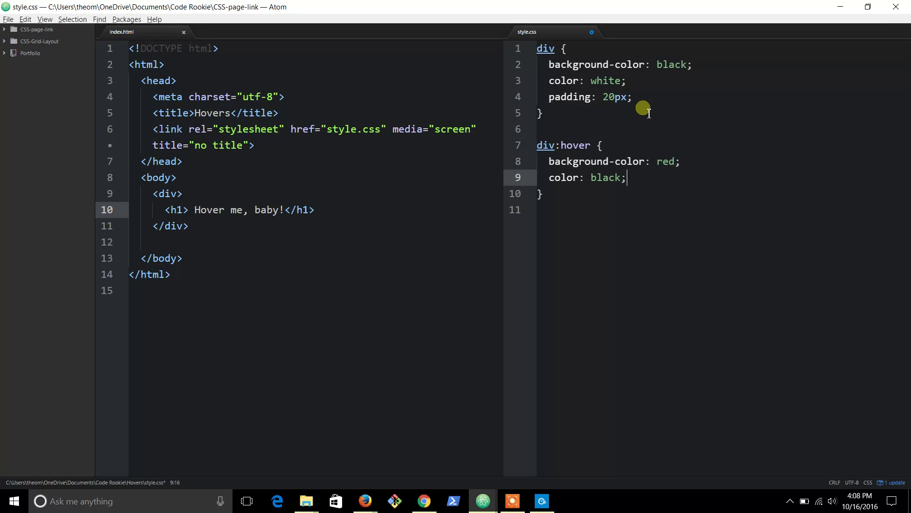
Step: Switch to the Hovers page in Google Chrome to test the black banner's hover
{"action": "key", "text": "alt+Tab"}
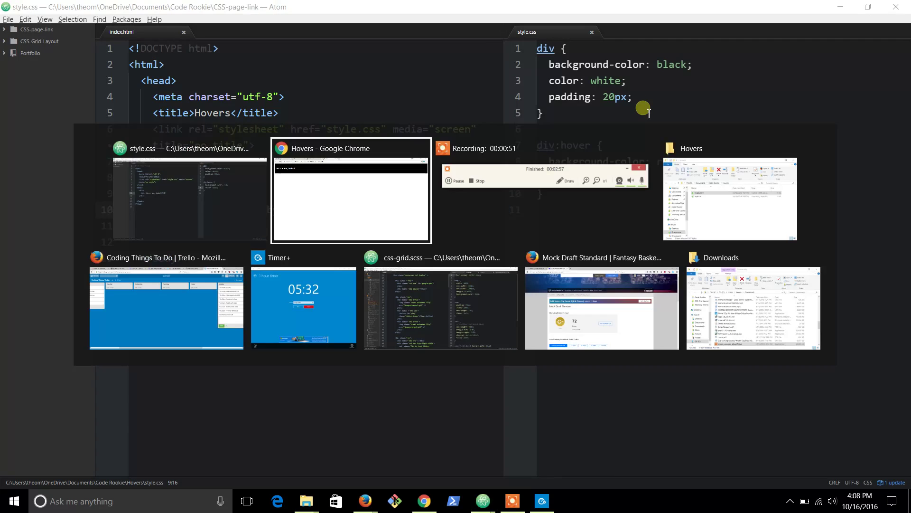